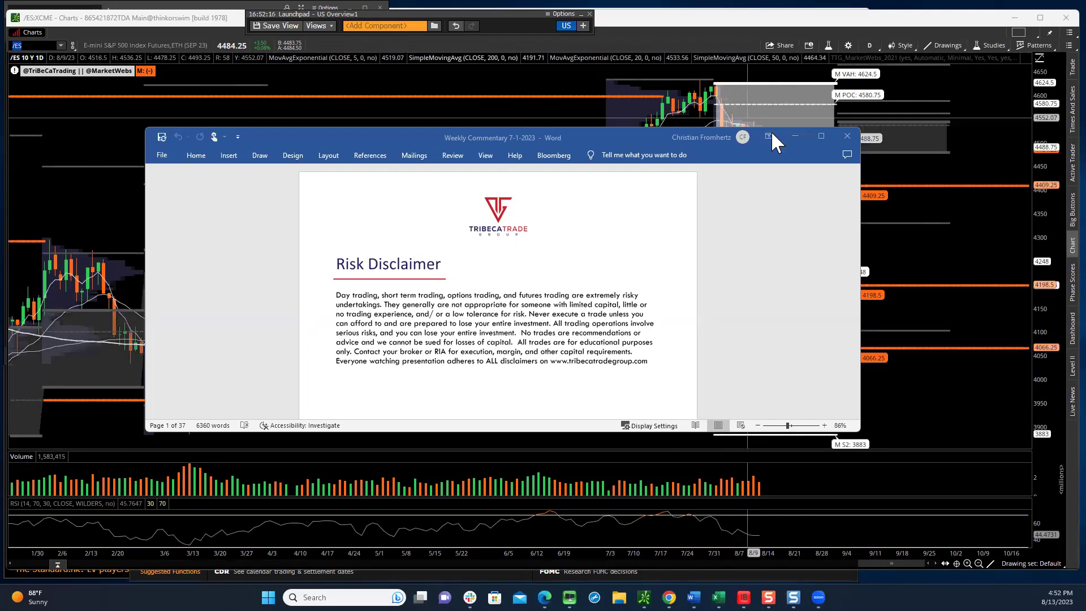
- Minimize the risk disclaimer document, view the X profile's pinned MarketWebs post in Edge, and open the MarketWebs explanation page
left_click(794, 136)
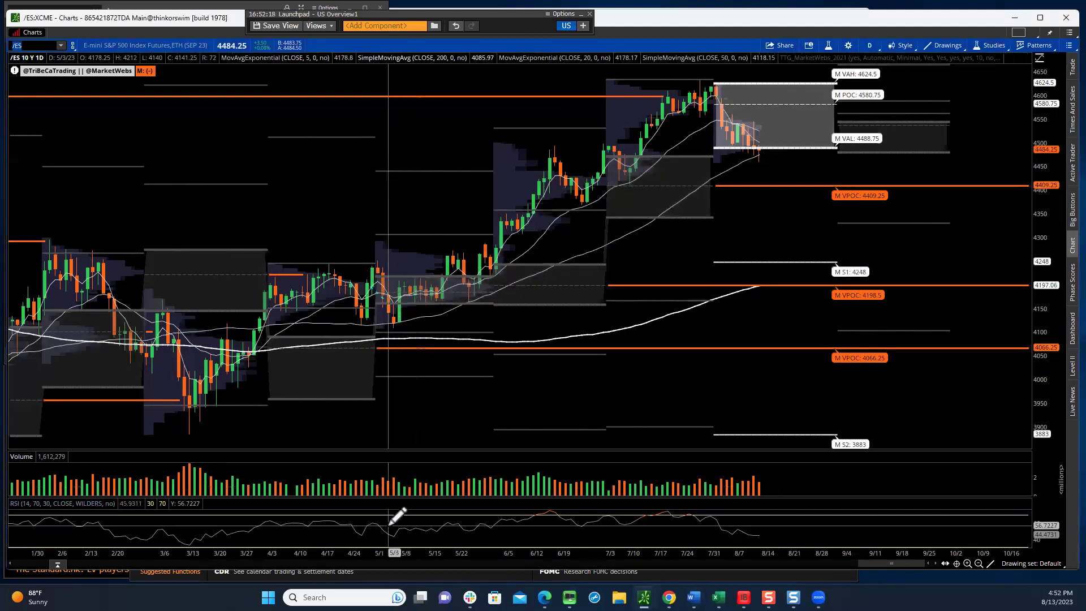
left_click(544, 597)
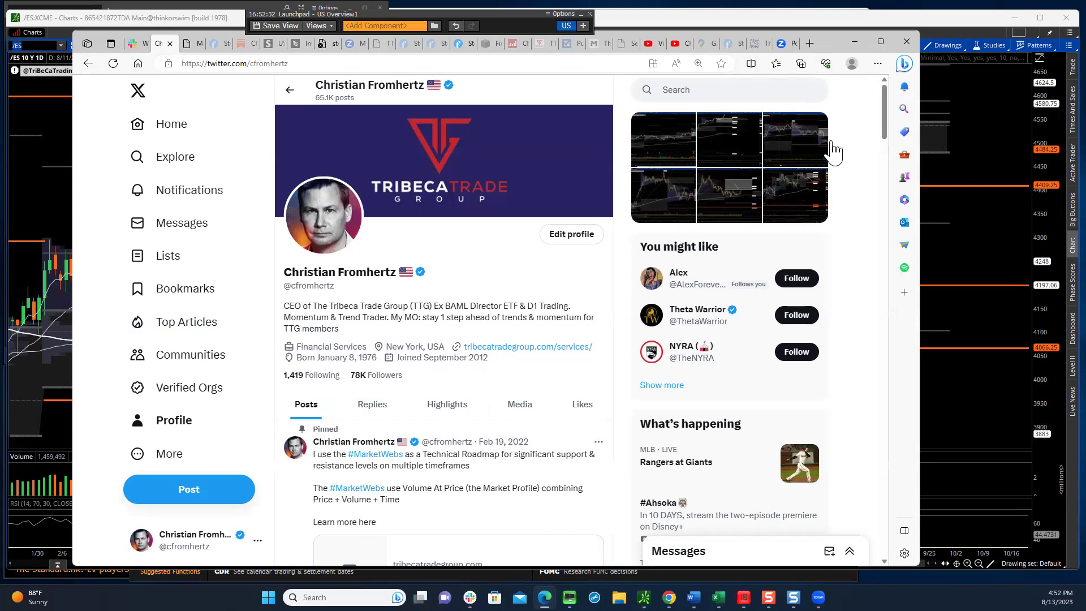
left_click_drag(884, 123, 884, 134)
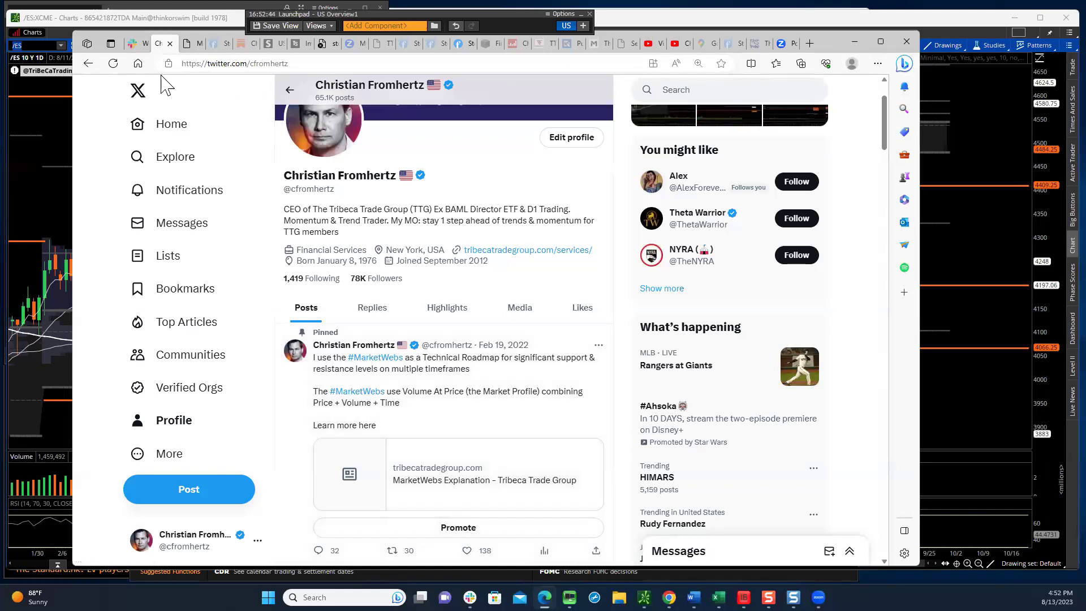
left_click(187, 45)
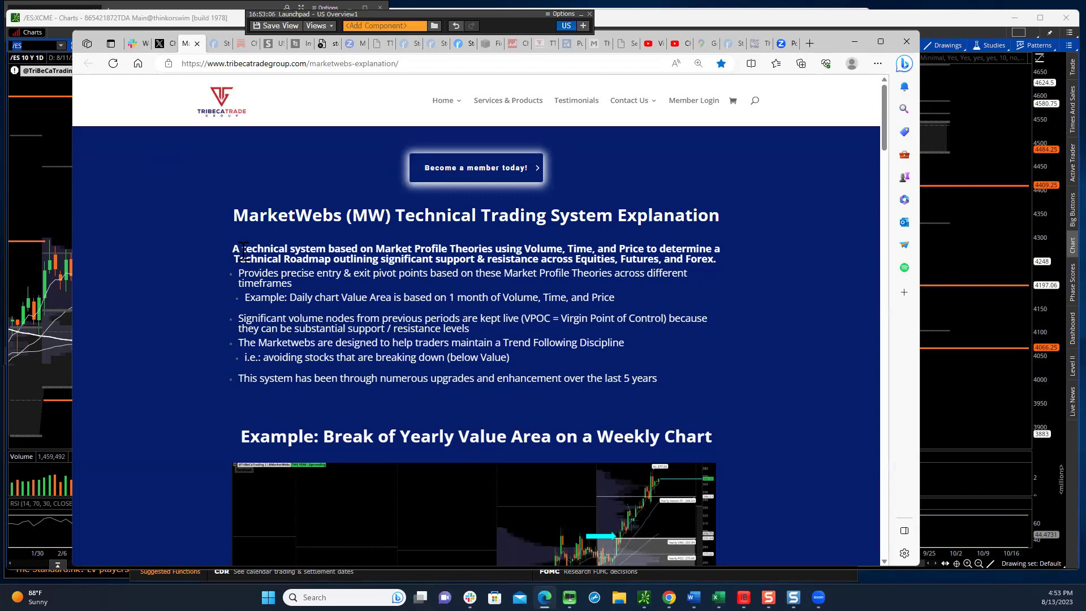
- Switch back to thinkorswim and compress the price axis of the /ES daily chart to show a wider price range
left_click(85, 18)
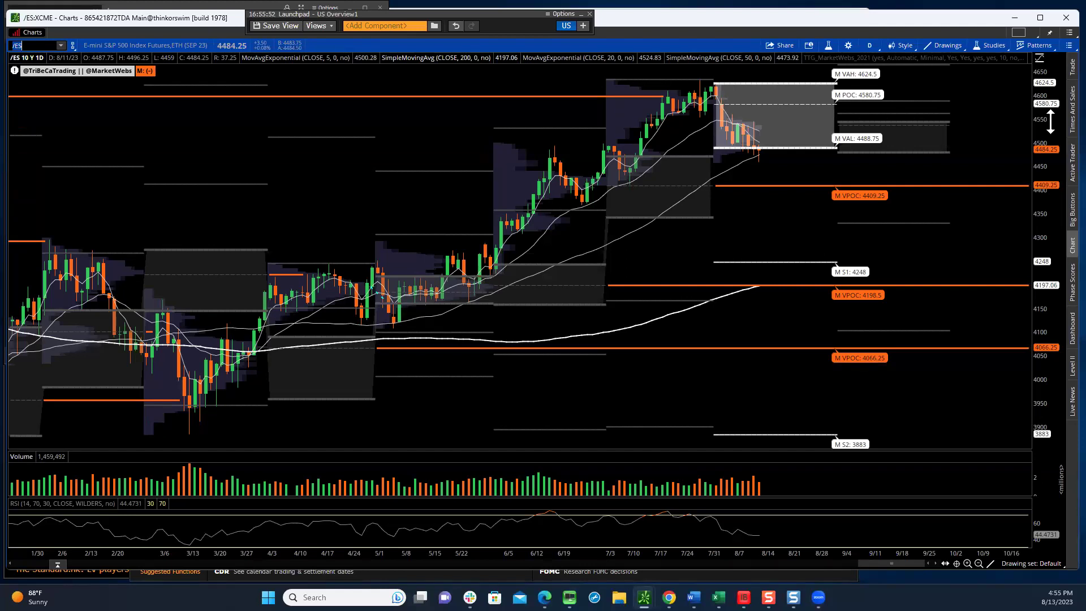
left_click_drag(1048, 121, 1047, 171)
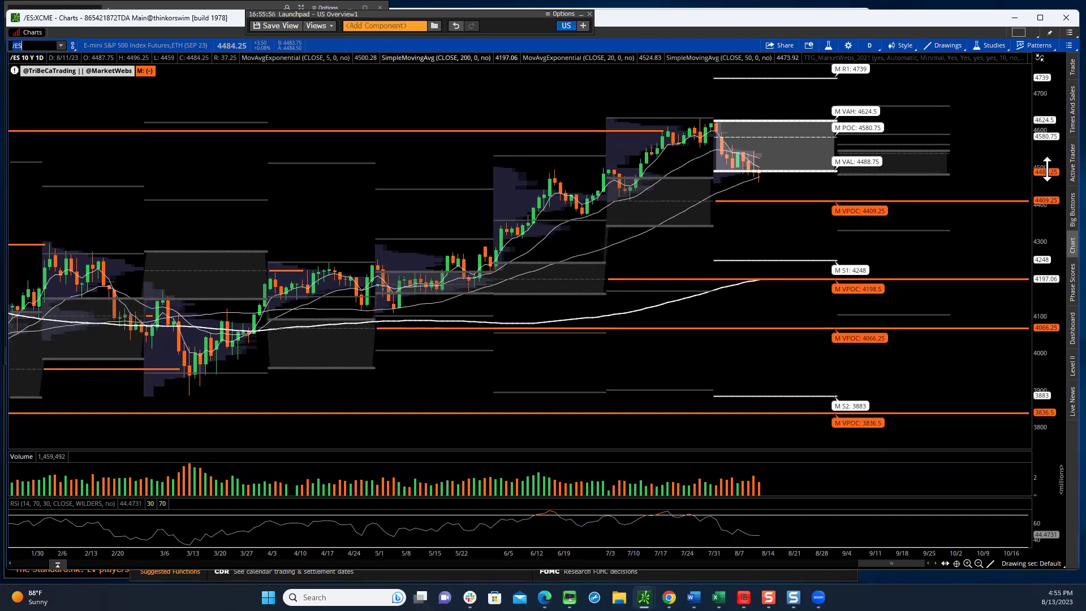
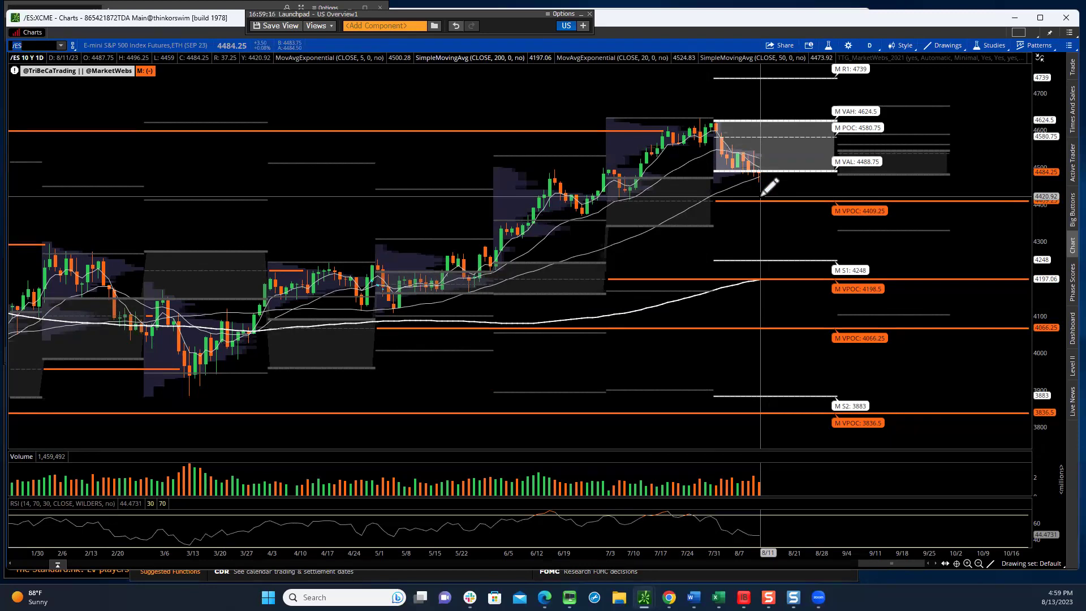
- Load the daily charts of PENN, DIS and NKE one after another
key("BackSpace")
type("PENN")
key("Return")
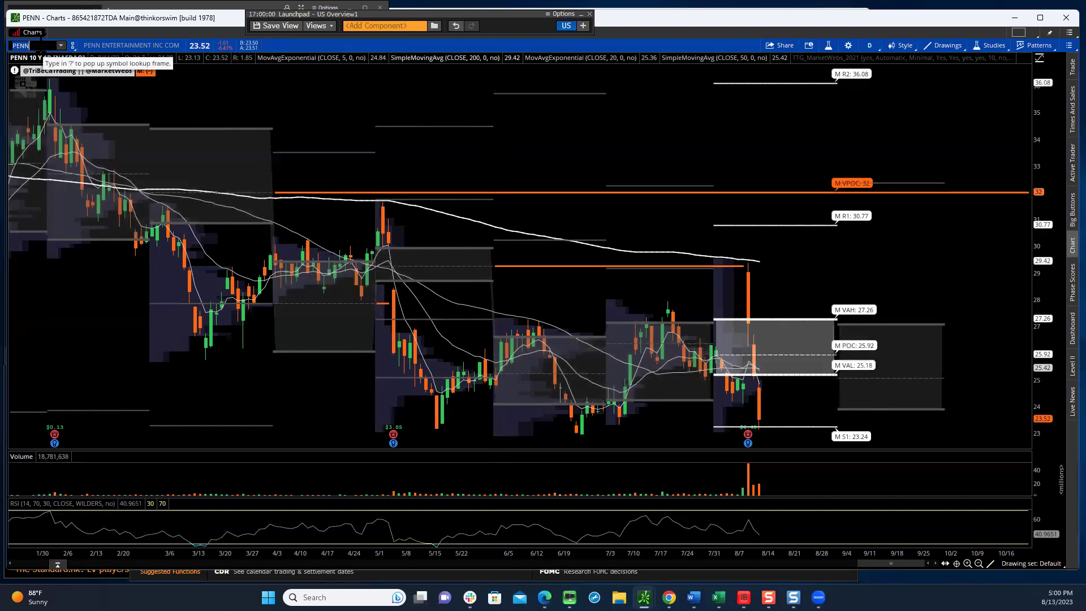
type("DIS")
key("Return")
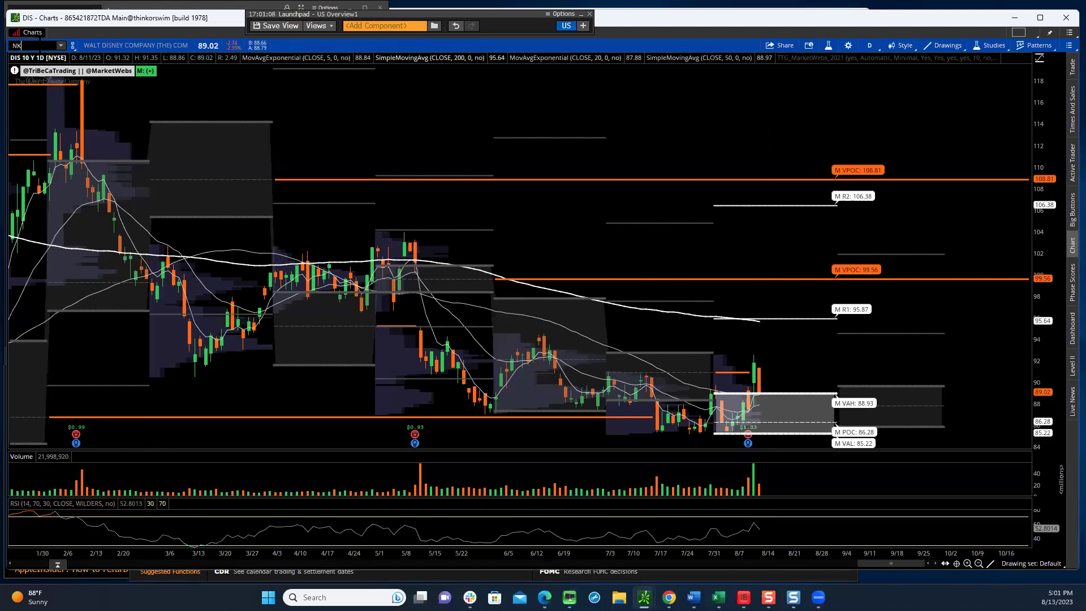
key("Return")
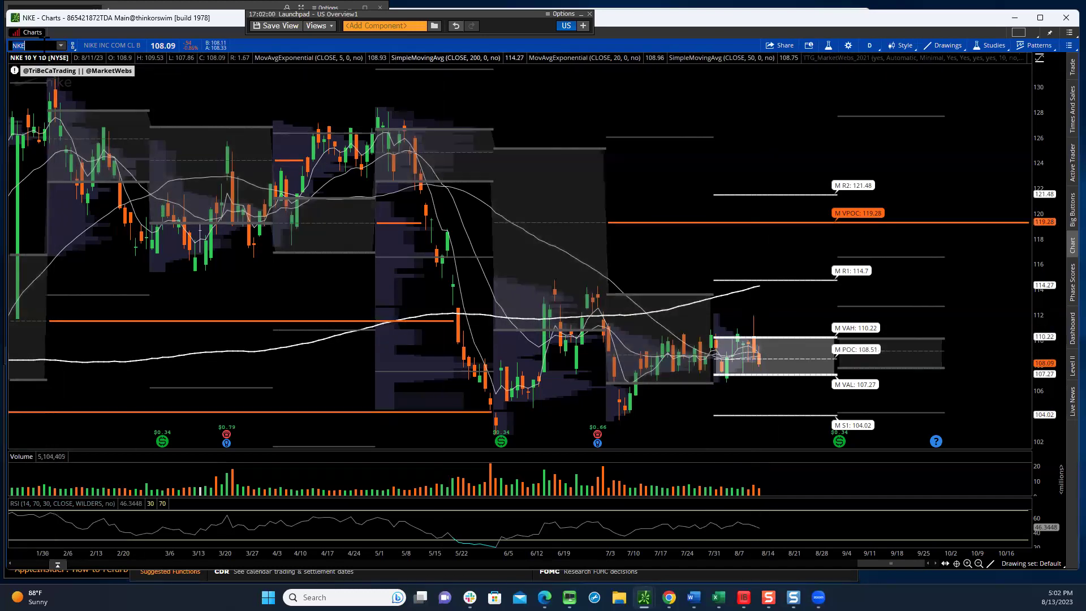
- Load the LULU daily chart and zoom out to show several years of price history
type("LULU\\")
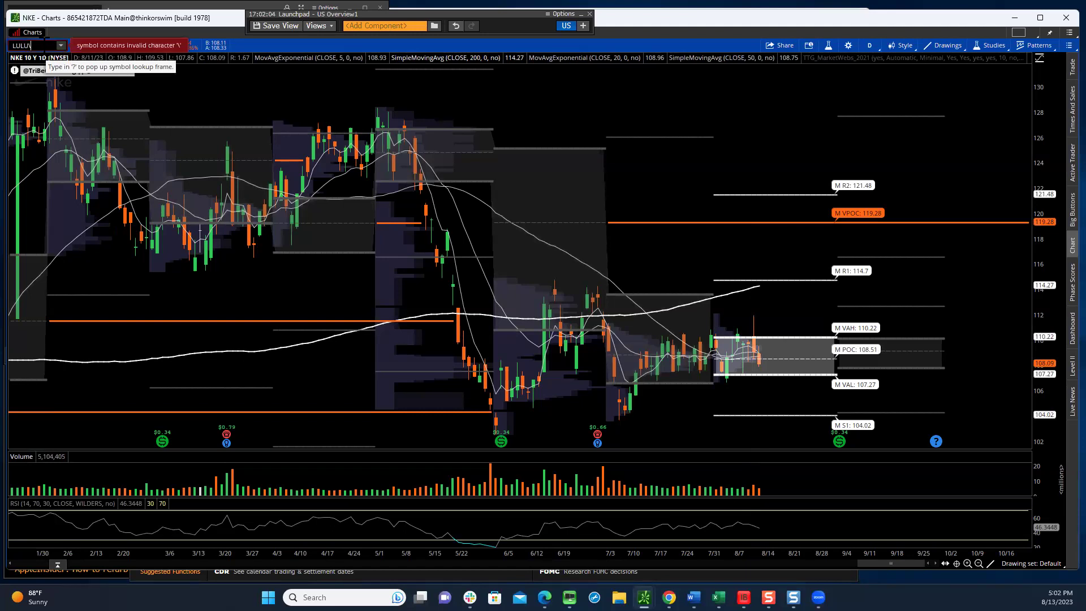
key("BackSpace")
key("Return")
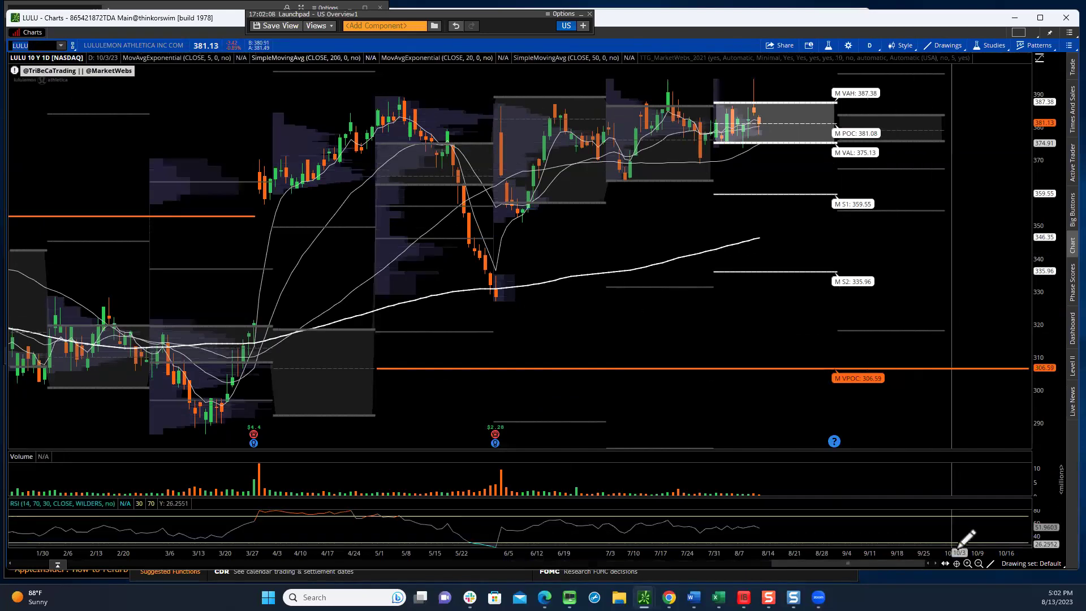
left_click(978, 563)
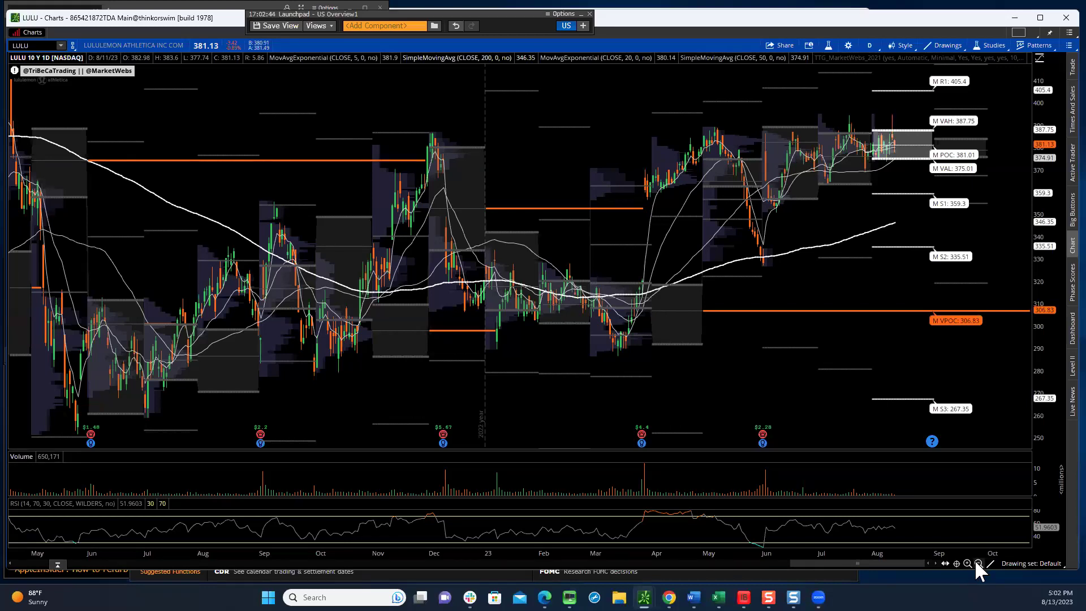
left_click(976, 561)
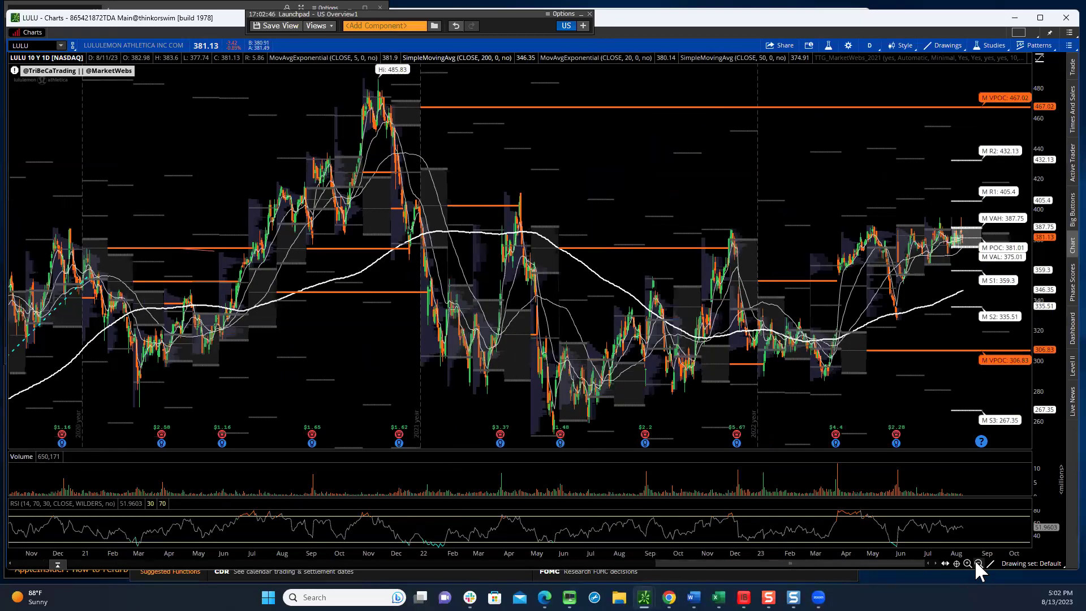
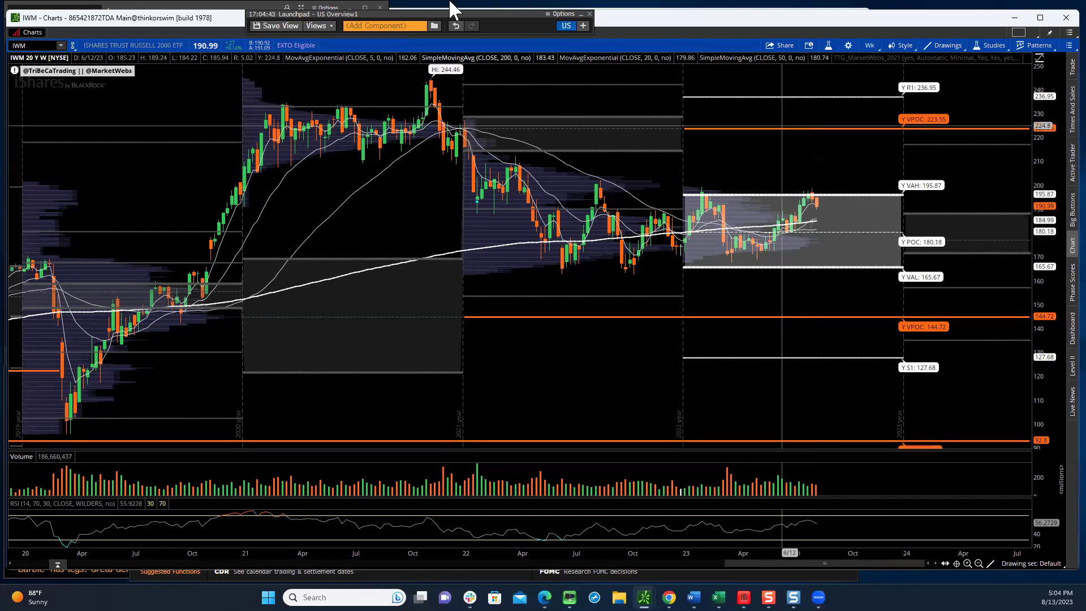
- Load the GOOGL symbol on the 20-year weekly chart
left_click(22, 45)
type("GOOGL")
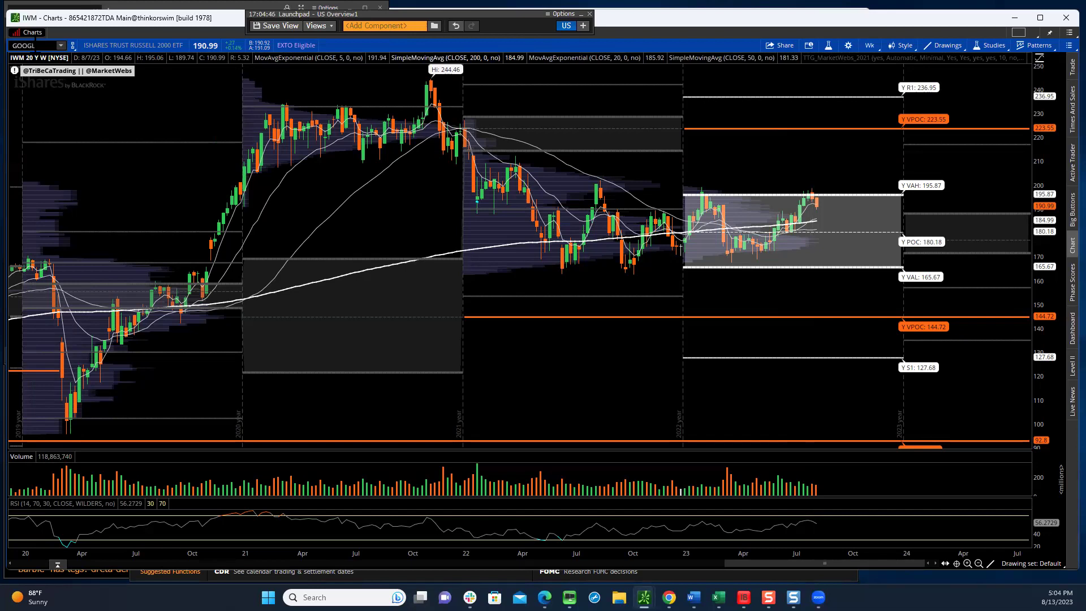
key("Return")
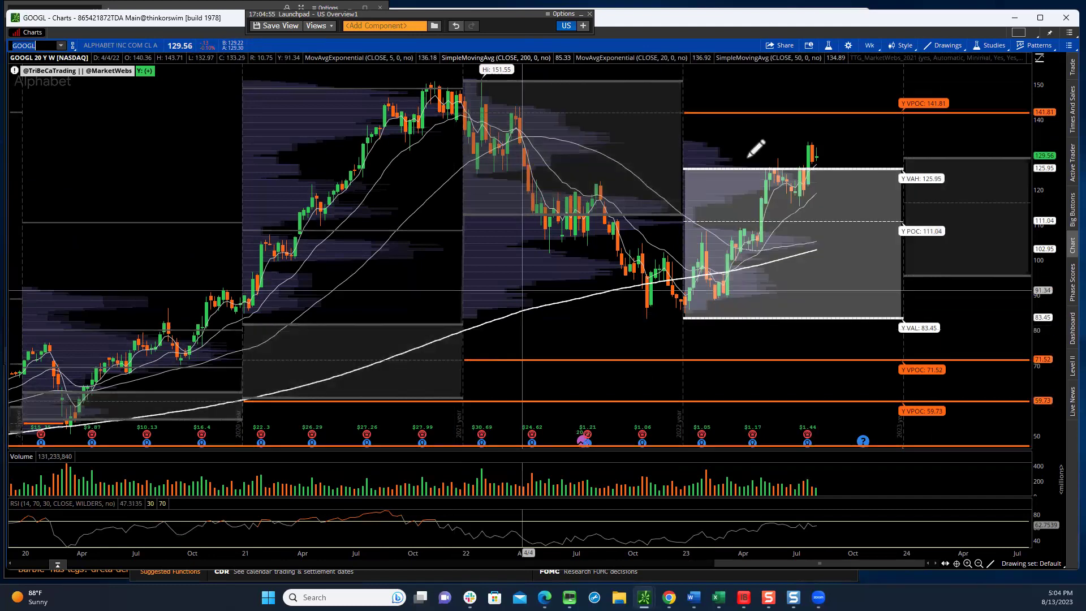
mouse_move(747, 158)
left_mouse_down()
mouse_move(758, 155)
mouse_move(776, 192)
mouse_move(780, 229)
mouse_move(776, 164)
left_mouse_up()
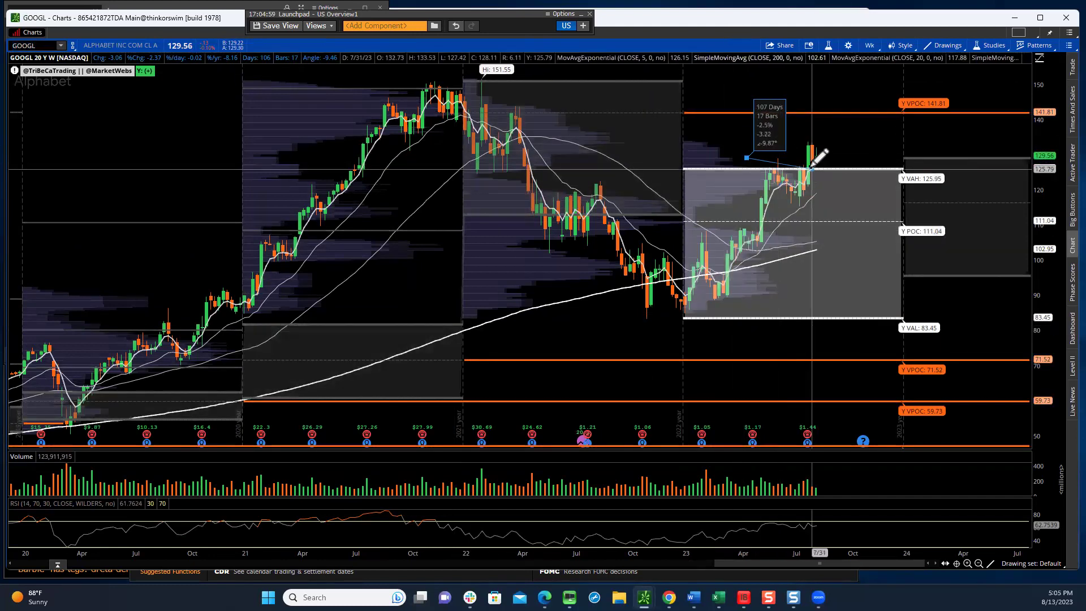
key("Escape")
- Switch the GOOGL chart to the 10 Y : 1D timeframe and compress its price axis
left_click(867, 41)
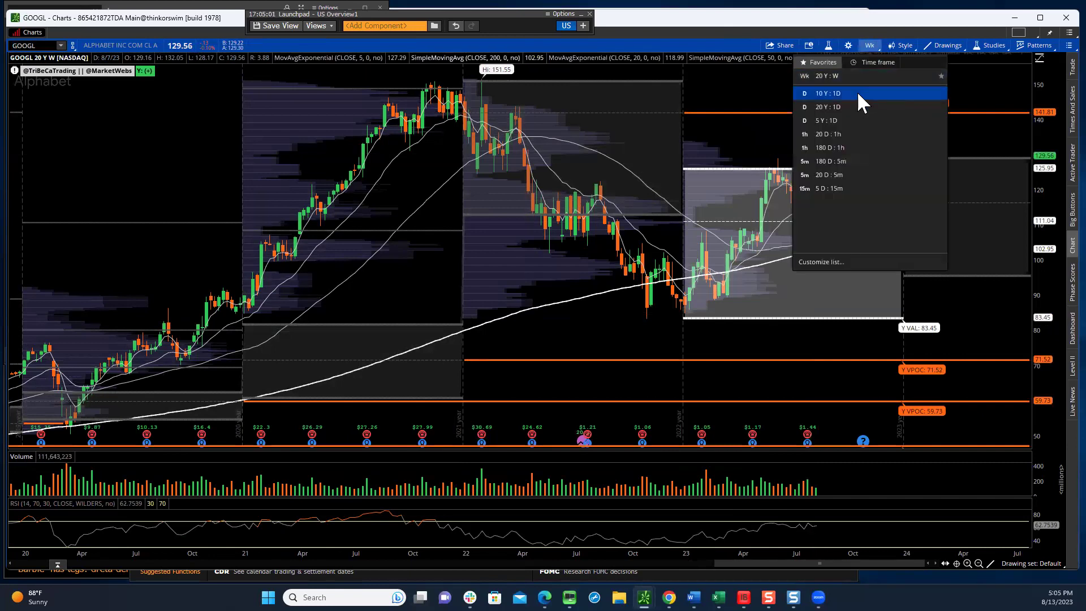
left_click(857, 93)
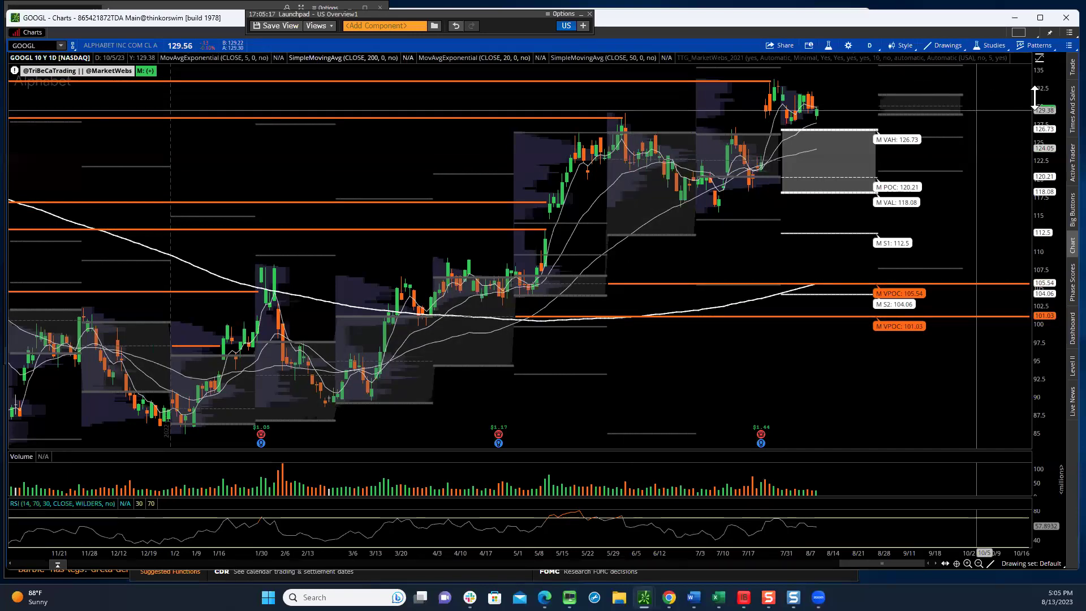
left_click_drag(1050, 132, 1051, 148)
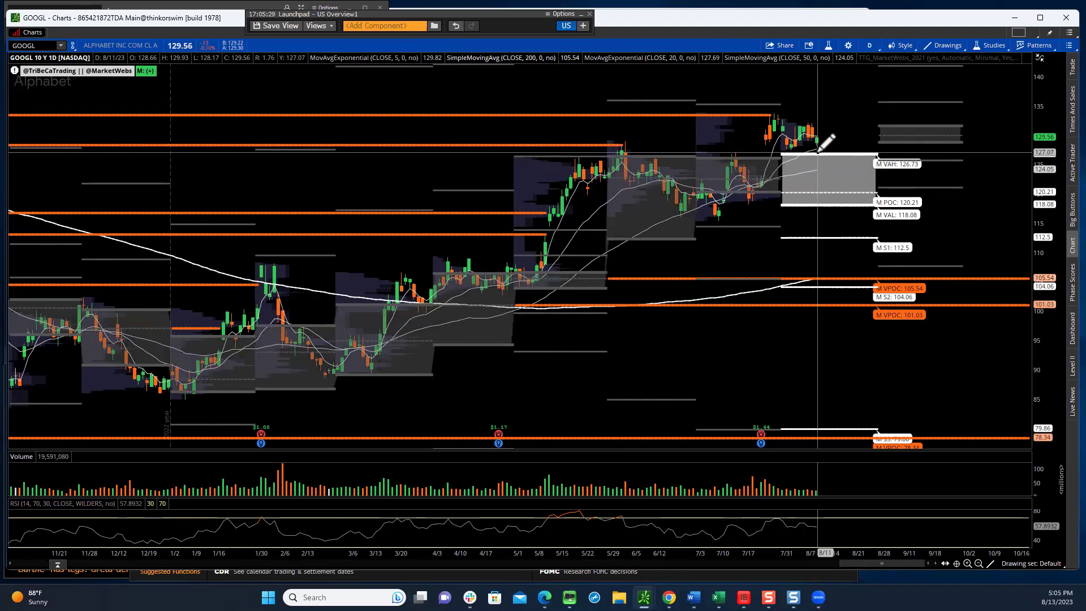
- Switch the GOOGL chart to the 180 D : 1h timeframe and zoom out
left_click(869, 45)
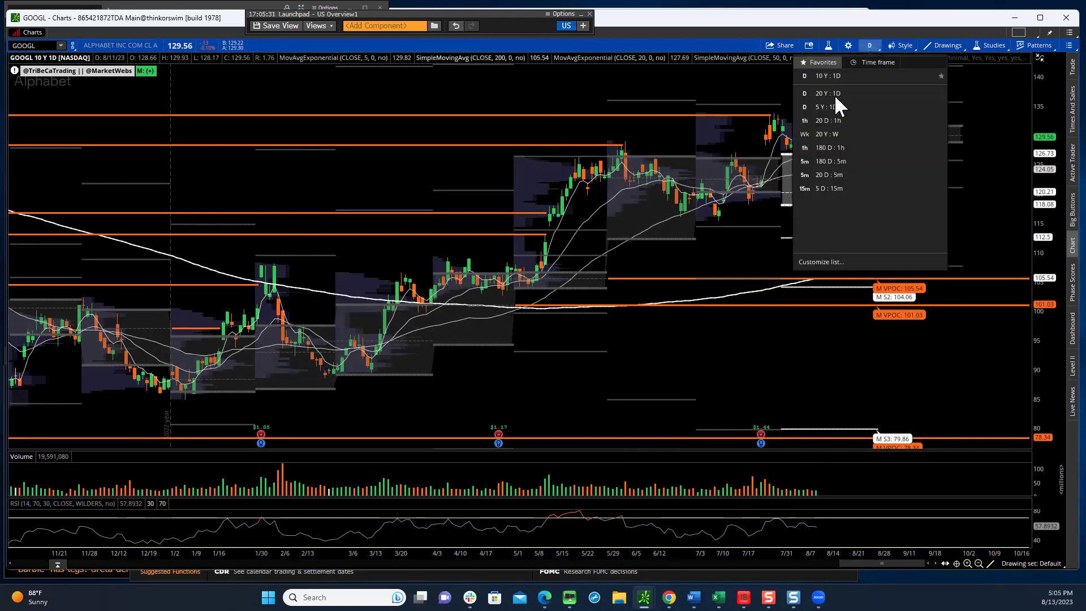
left_click(821, 148)
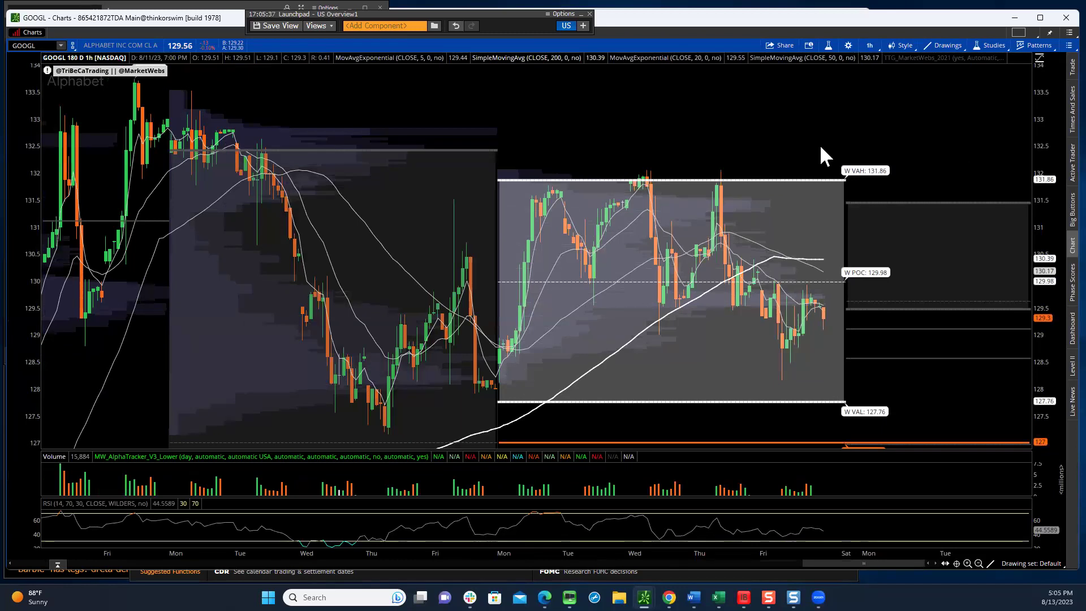
left_click(976, 563)
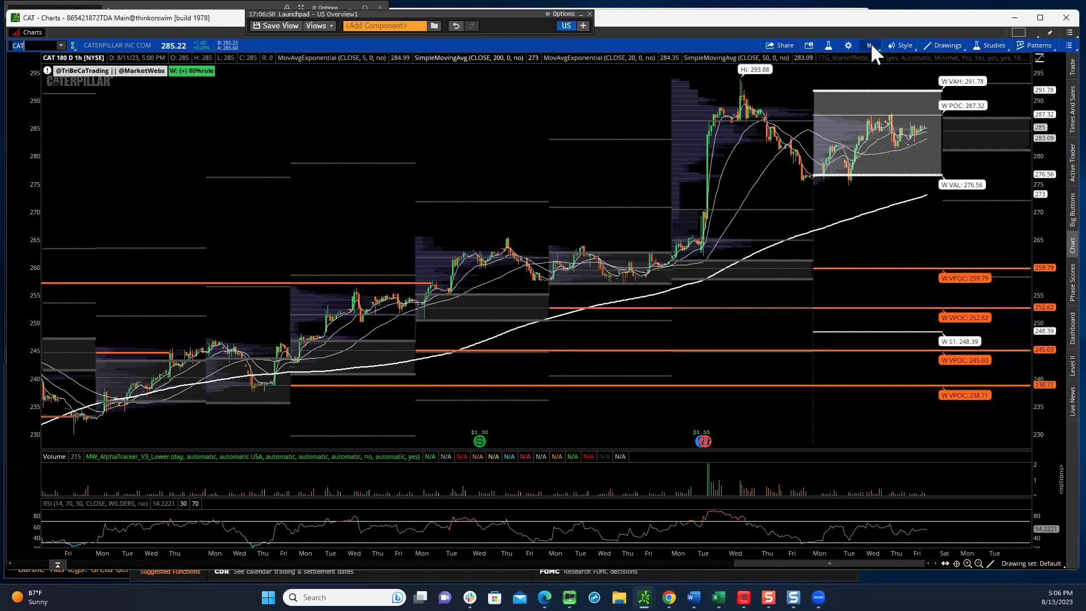
- Switch the CAT chart to the 10 Y : 1D timeframe and zoom in on the most recent months
left_click(871, 45)
left_click(851, 91)
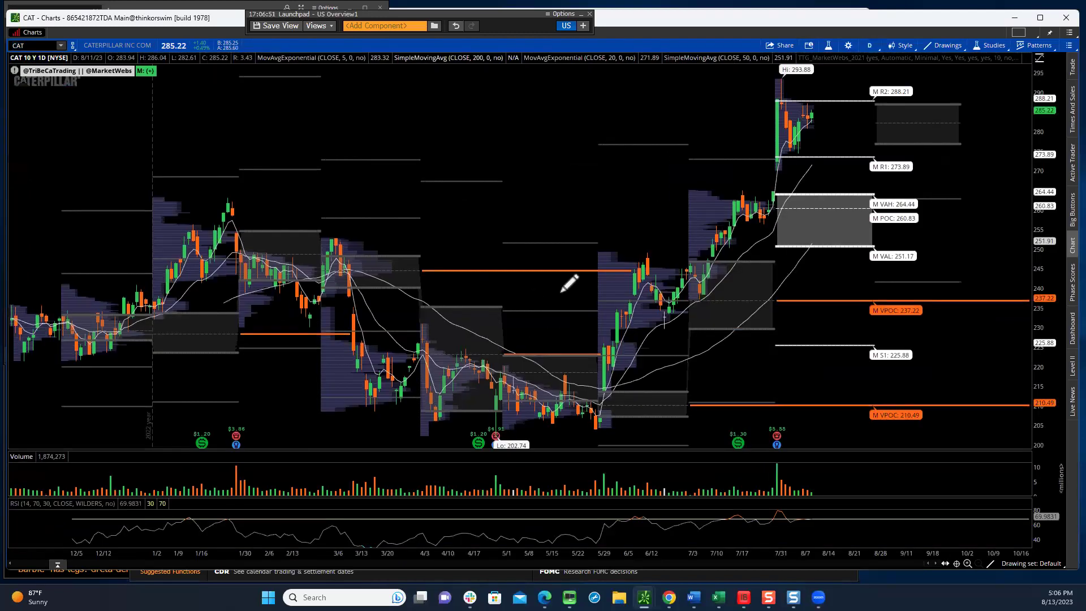
left_click_drag(681, 164, 1049, 171)
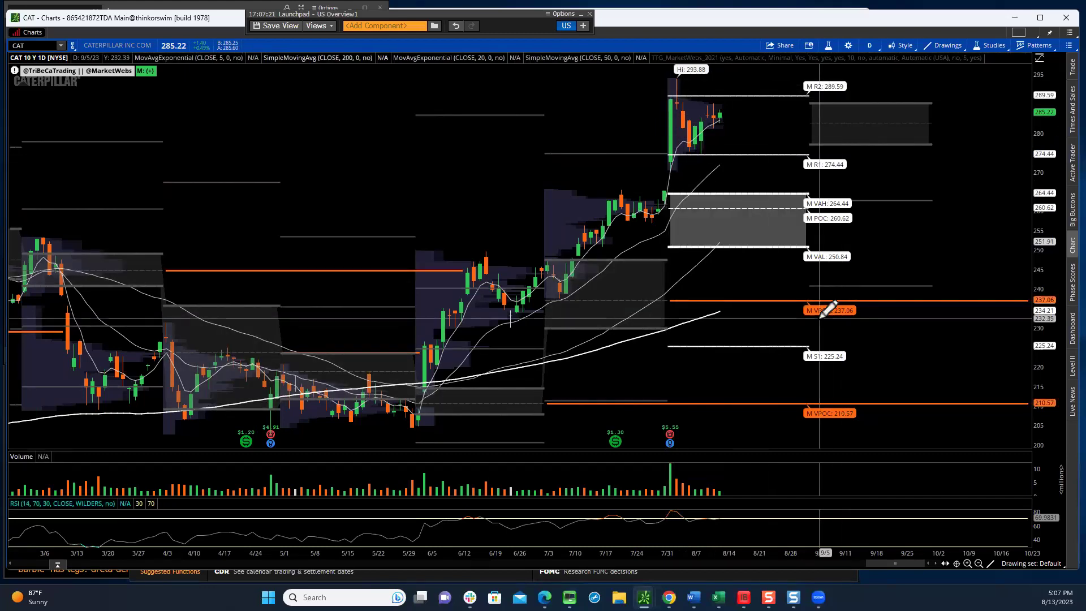
- Switch the CAT chart to the 180 D : 1h timeframe and zoom out to show earlier weeks
left_click(868, 47)
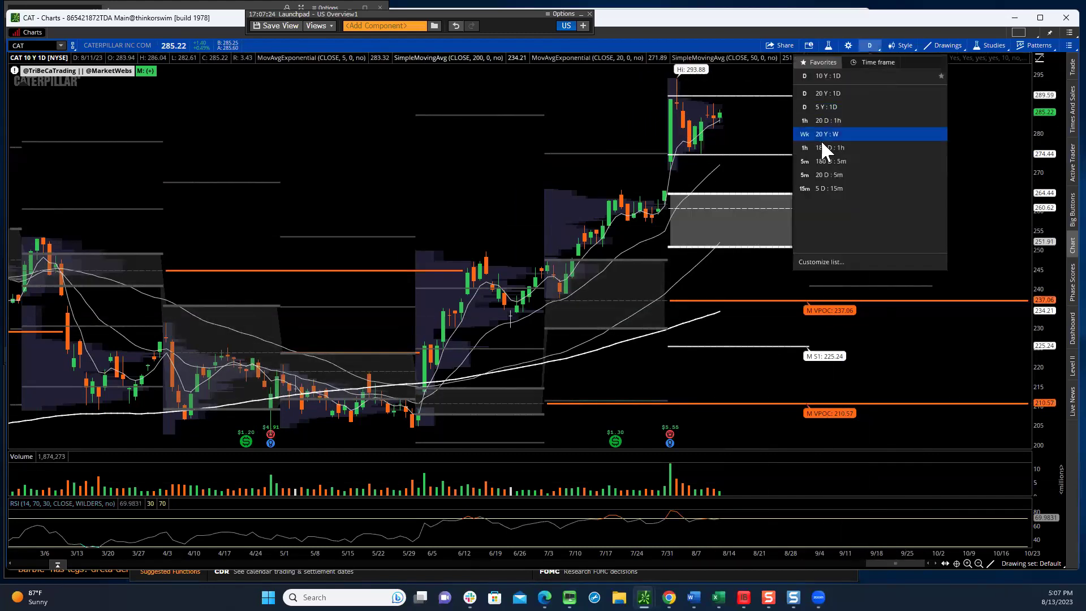
left_click(823, 147)
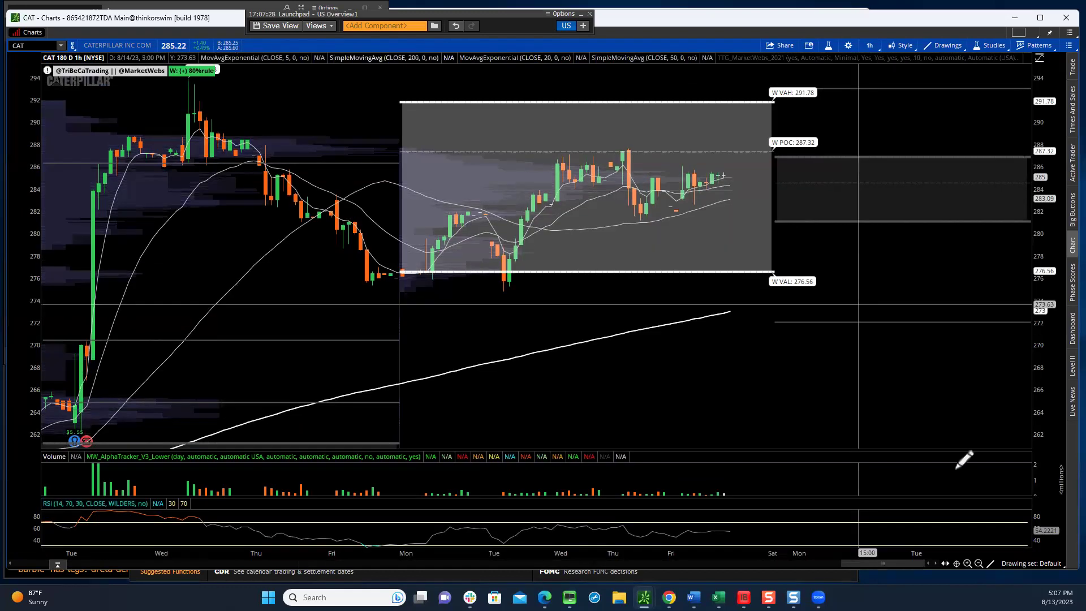
left_click(978, 562)
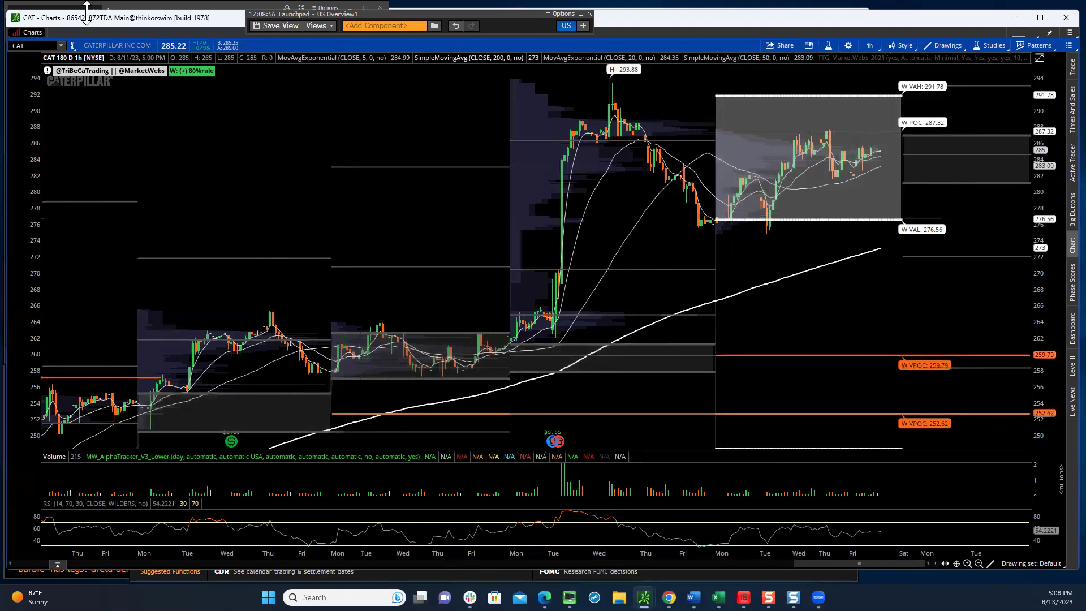
- Load the /ES futures symbol and switch its chart to the daily timeframe
left_click(24, 45)
key("BackSpace")
key("BackSpace")
key("BackSpace")
type("/ES")
key("Return")
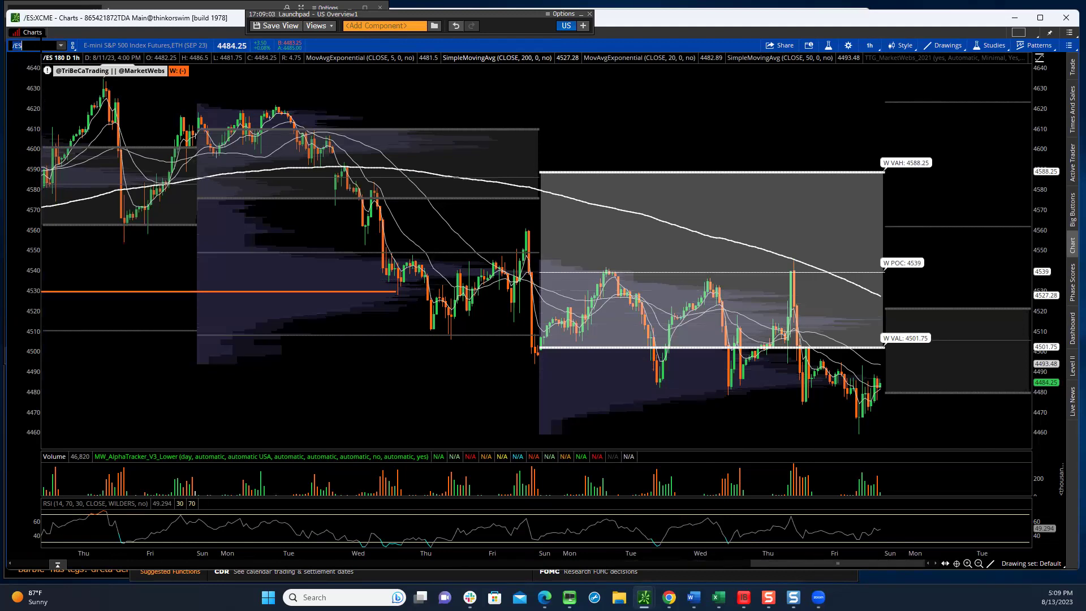
left_click(866, 45)
left_click(833, 93)
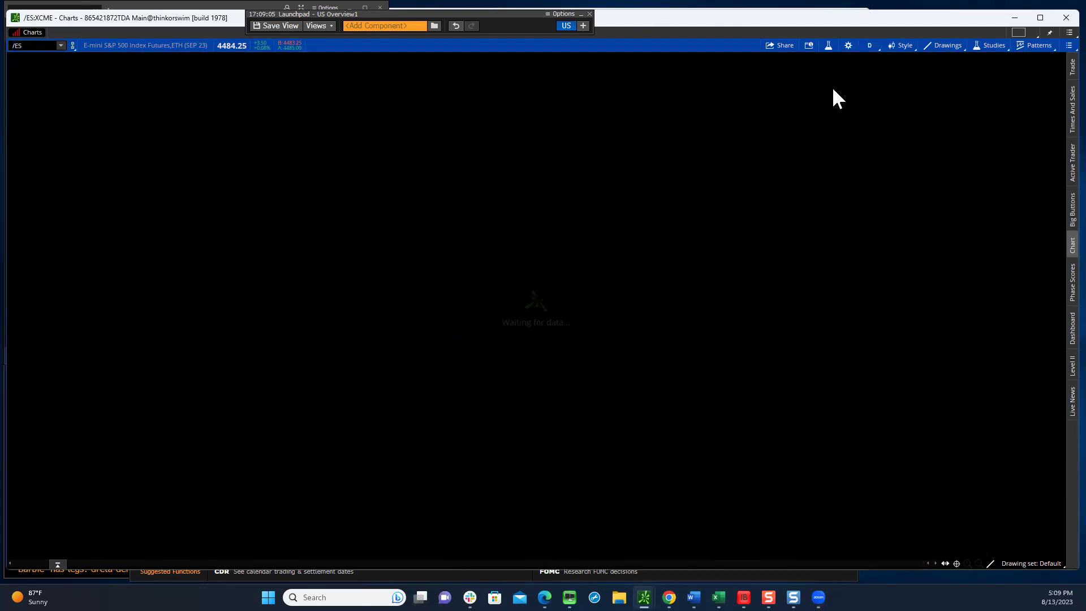